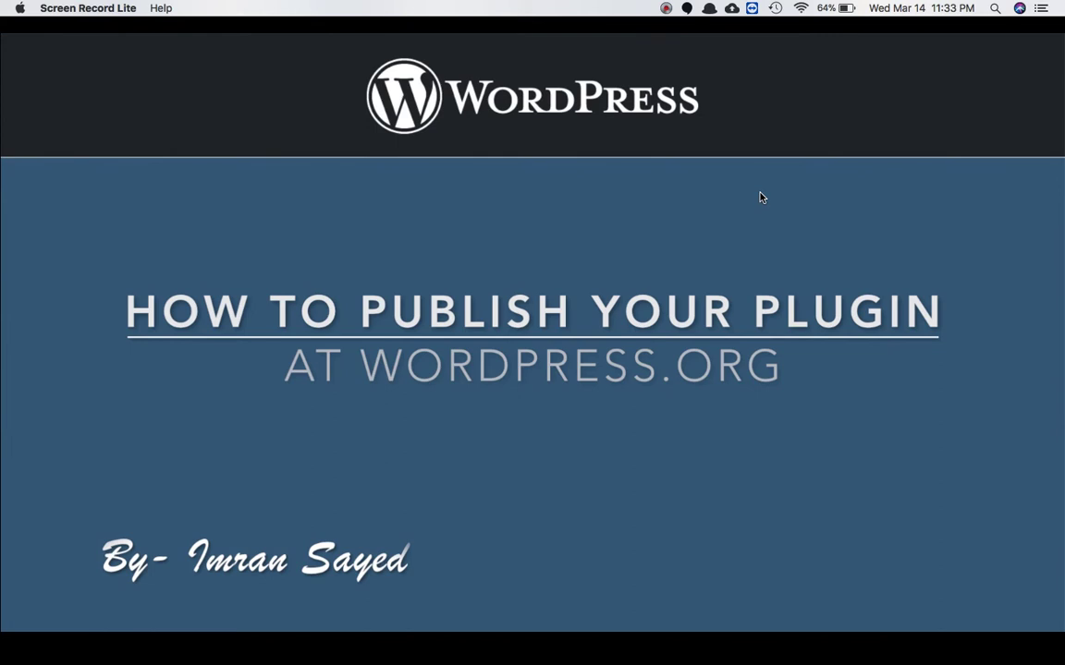
Step: Pause the screen recording and open the WordPress.org Add Your Plugin page from the notes' link
{"action": "left_click", "coordinate": [666, 7]}
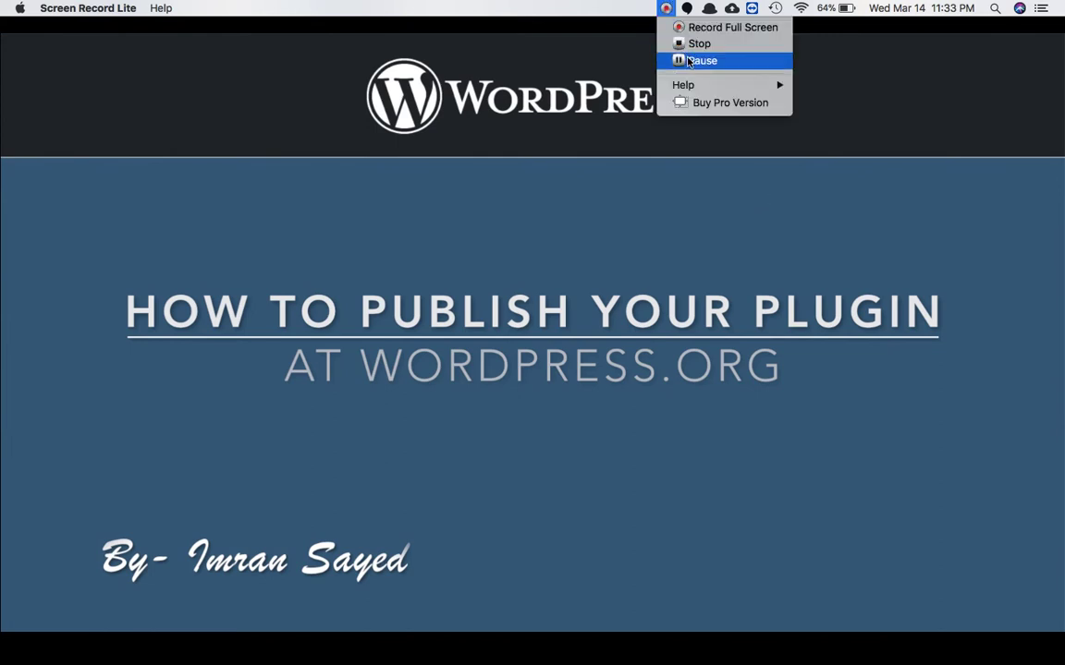
{"action": "left_click", "coordinate": [688, 60]}
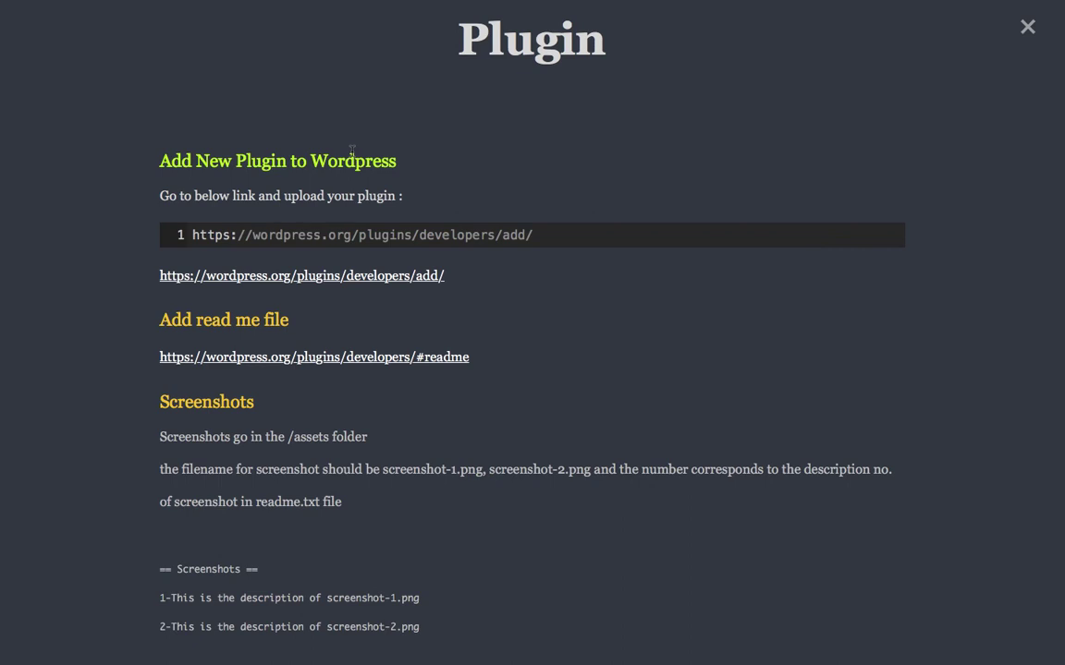
{"action": "left_click", "coordinate": [335, 276]}
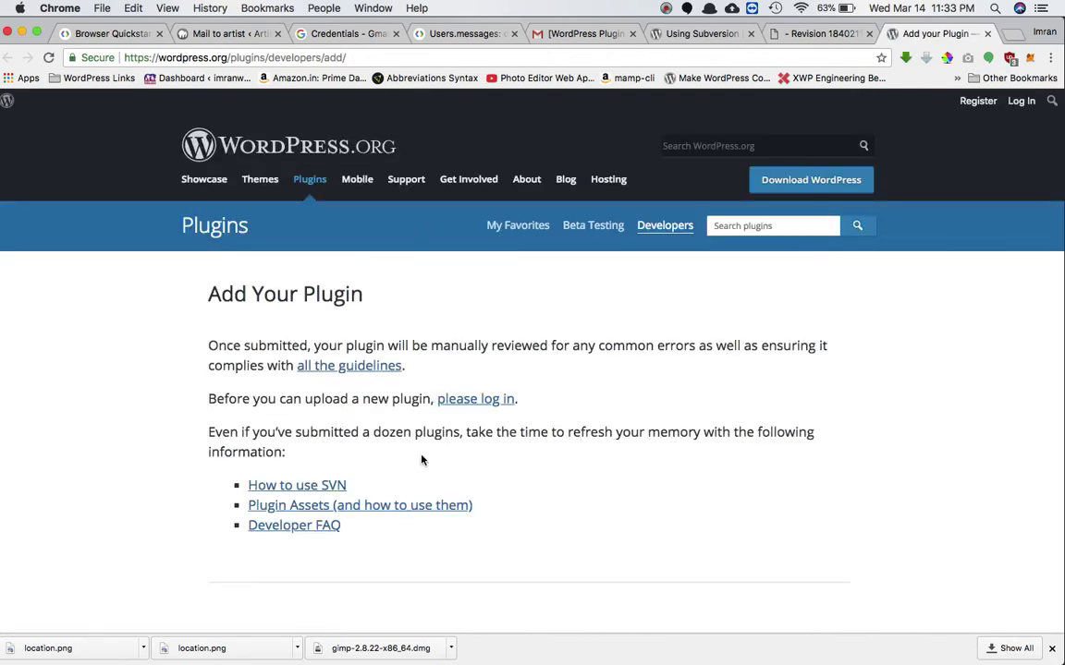
Step: Log in to WordPress.org with the saved password to reach the plugin upload form
{"action": "scroll", "coordinate": [423, 457], "scroll_direction": "down", "scroll_amount": 3}
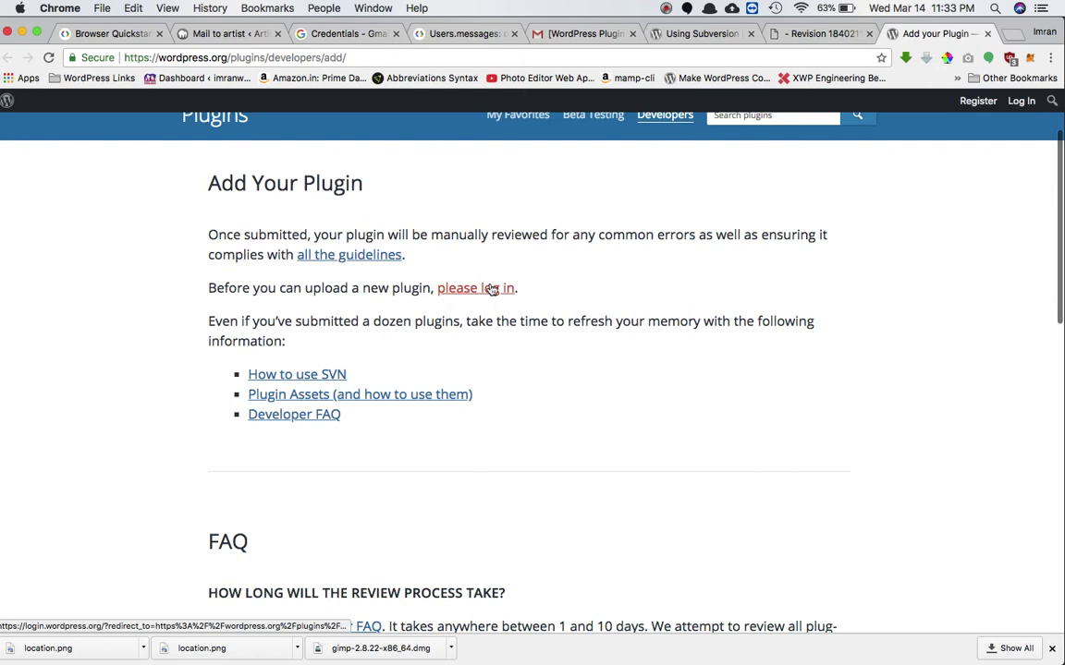
{"action": "left_click", "coordinate": [488, 289]}
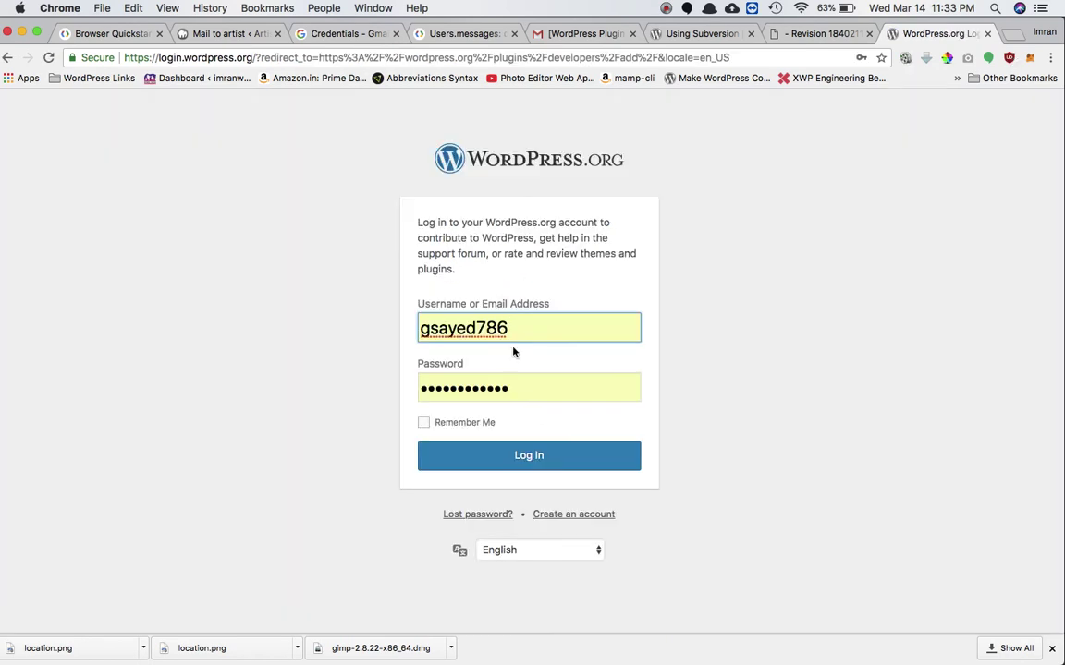
{"action": "double_click", "coordinate": [516, 388]}
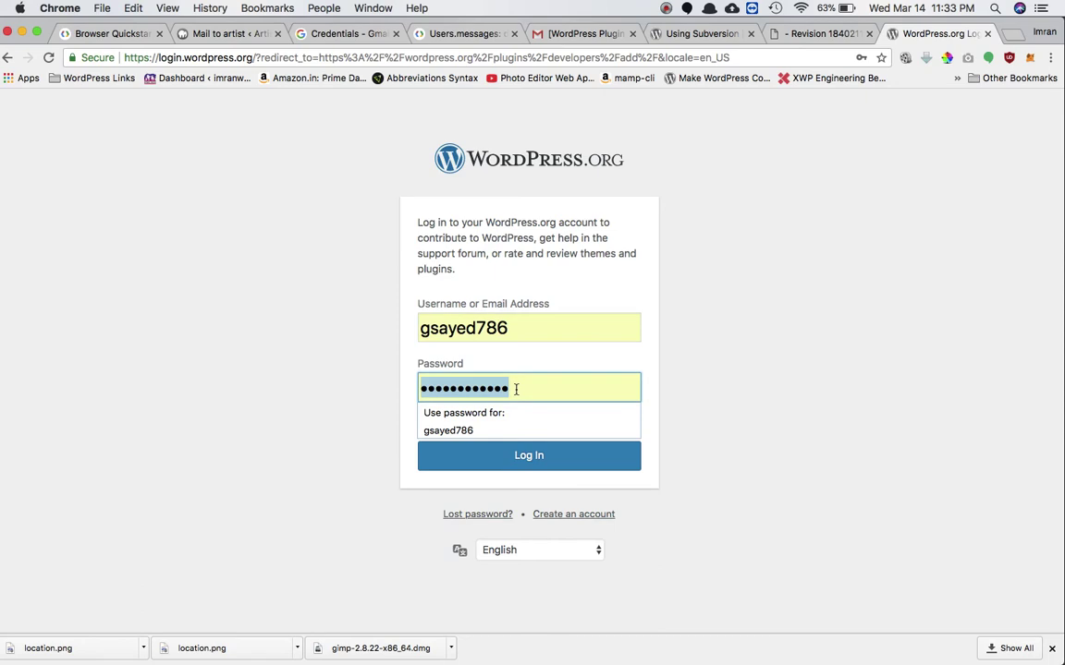
{"action": "left_click", "coordinate": [493, 454]}
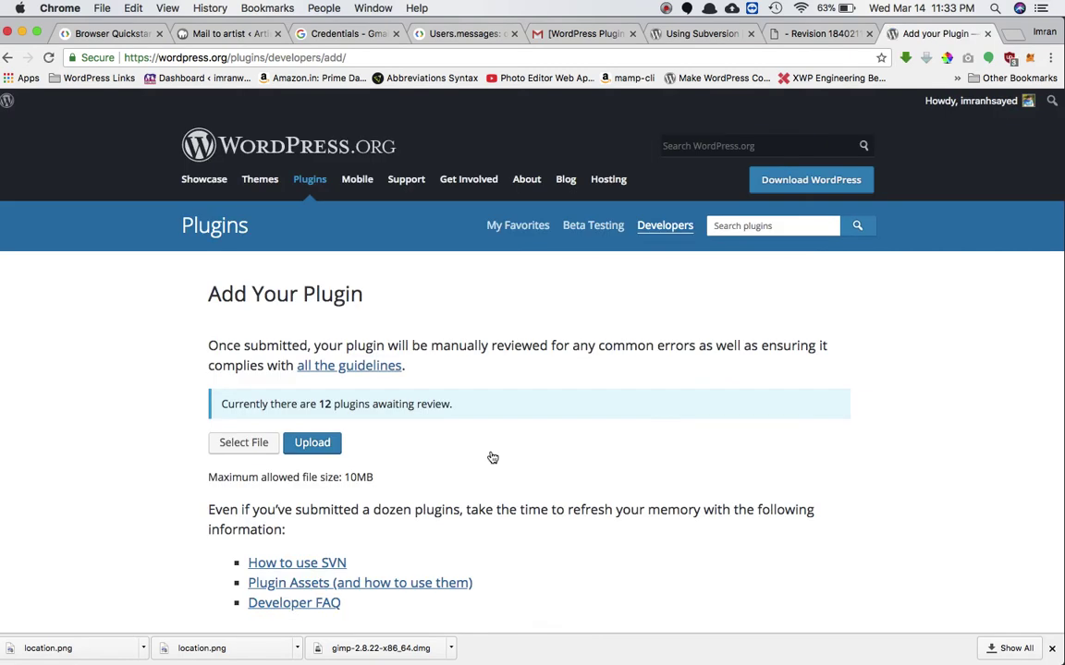
Step: Choose ihs-geo-location.zip from htdocs > wordpress-imran > wp-content > plugins as the upload file
{"action": "scroll", "coordinate": [491, 457], "scroll_direction": "down", "scroll_amount": 3}
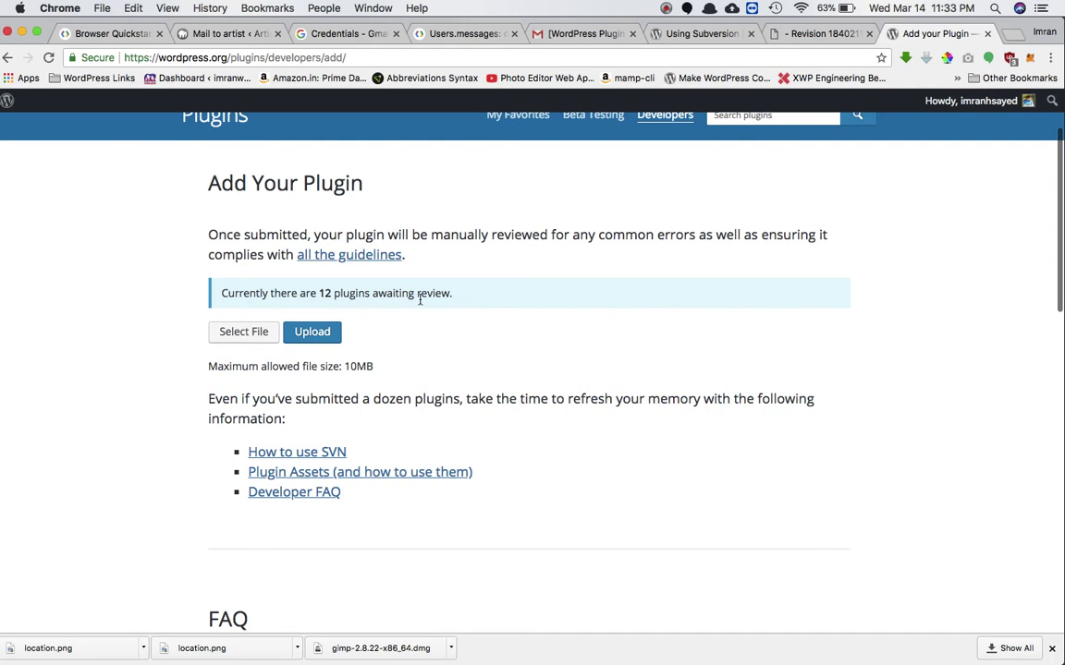
{"action": "left_click", "coordinate": [263, 334]}
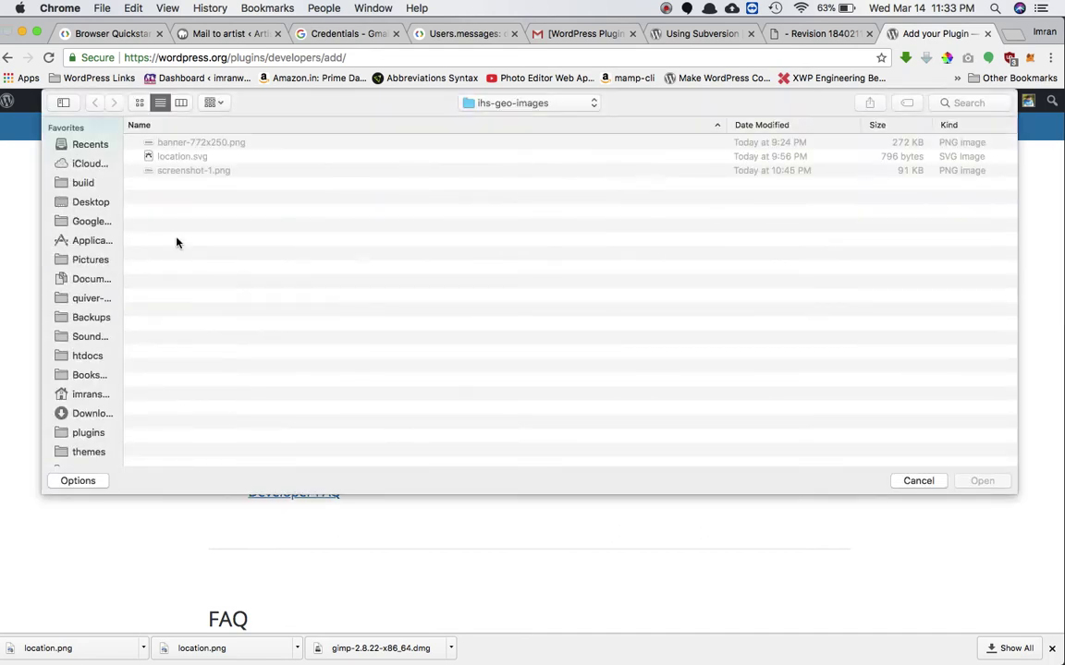
{"action": "left_click", "coordinate": [86, 357]}
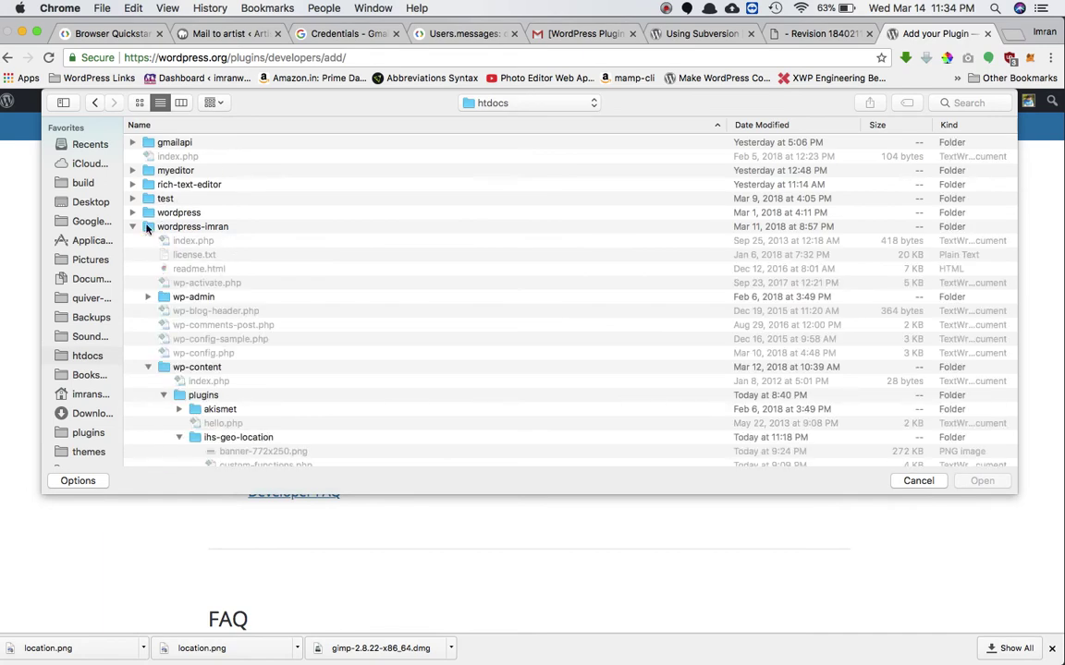
{"action": "scroll", "coordinate": [228, 304], "scroll_direction": "down", "scroll_amount": 1}
{"action": "scroll", "coordinate": [228, 305], "scroll_direction": "down", "scroll_amount": 10}
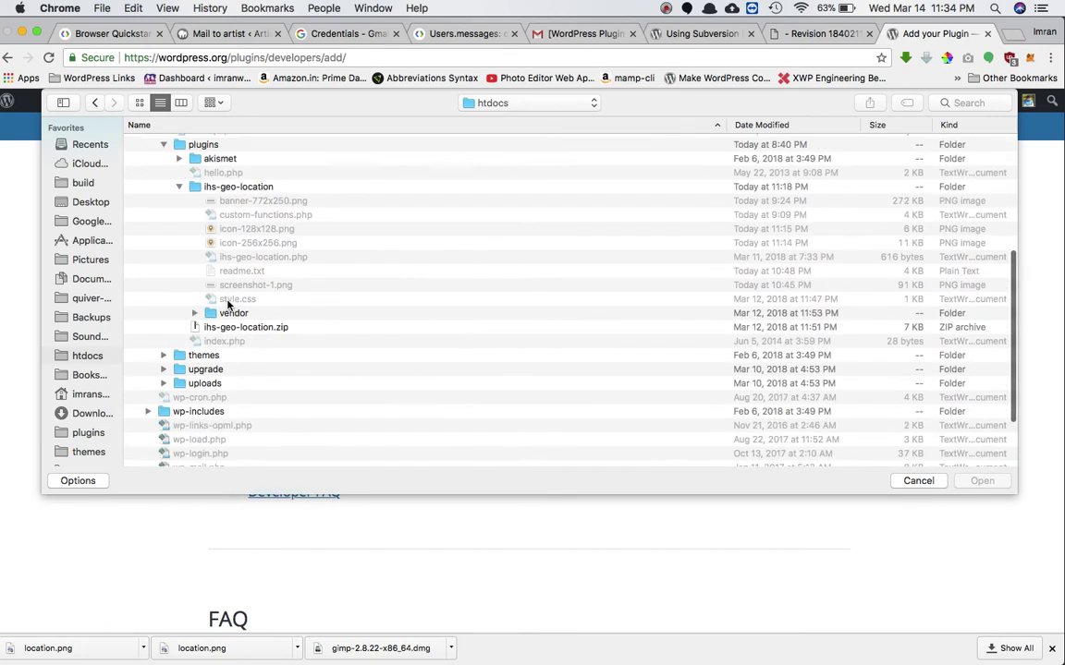
{"action": "left_click", "coordinate": [251, 329]}
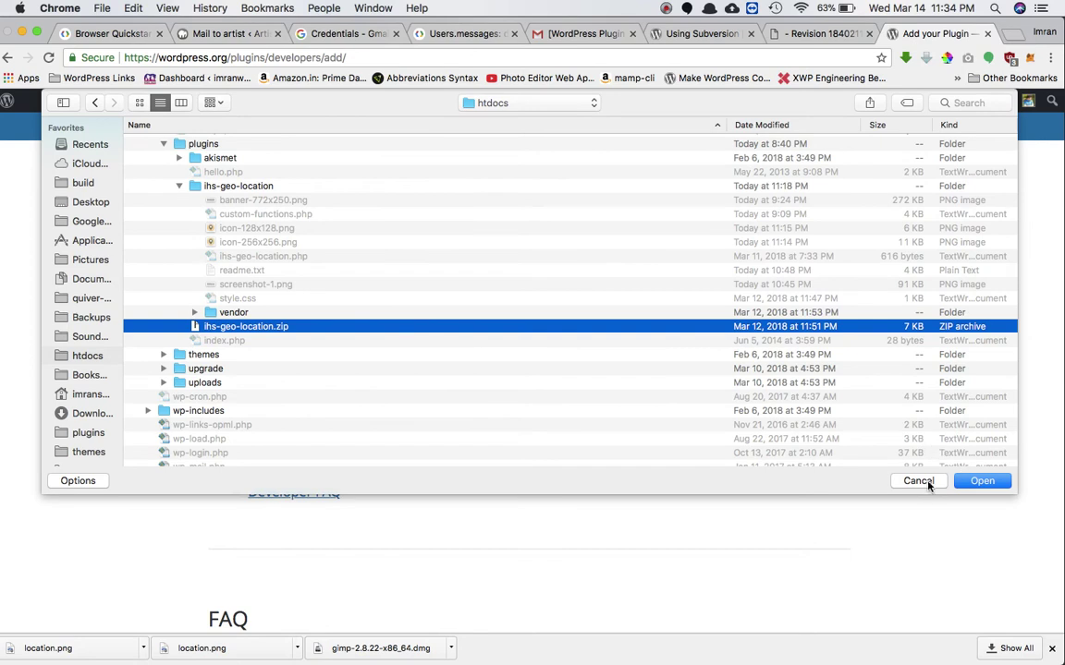
{"action": "left_click", "coordinate": [980, 482]}
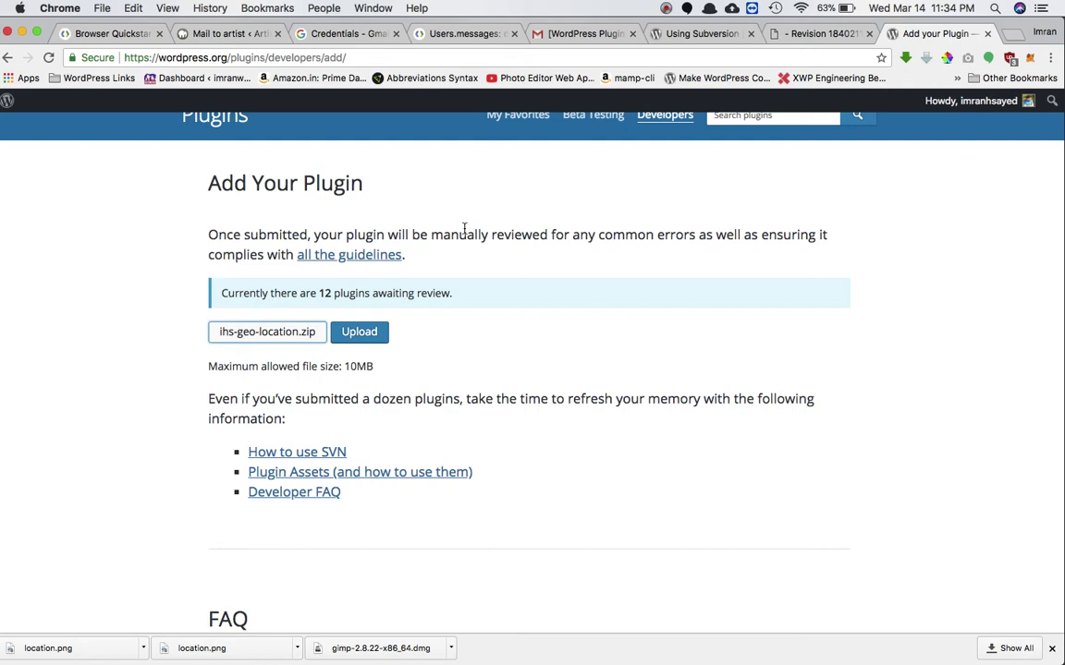
{"action": "left_click", "coordinate": [561, 35]}
Step: Read through the IHS Geo Location approval email, then view the SVN repository at revision 1840211
{"action": "scroll", "coordinate": [518, 259], "scroll_direction": "up", "scroll_amount": 2}
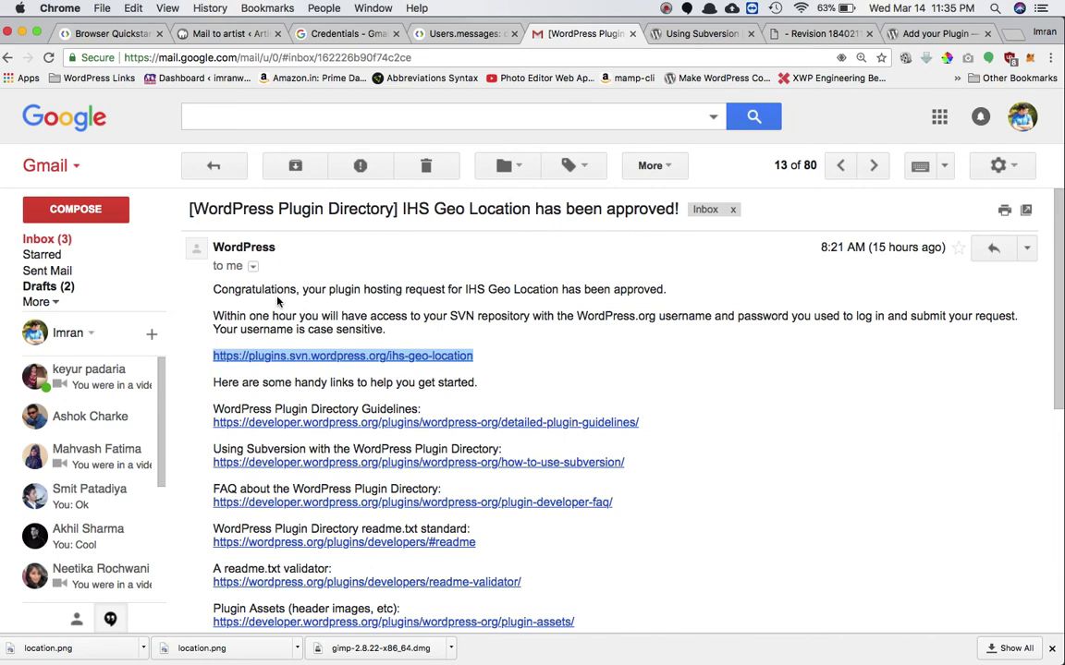
{"action": "scroll", "coordinate": [362, 292], "scroll_direction": "down", "scroll_amount": 3}
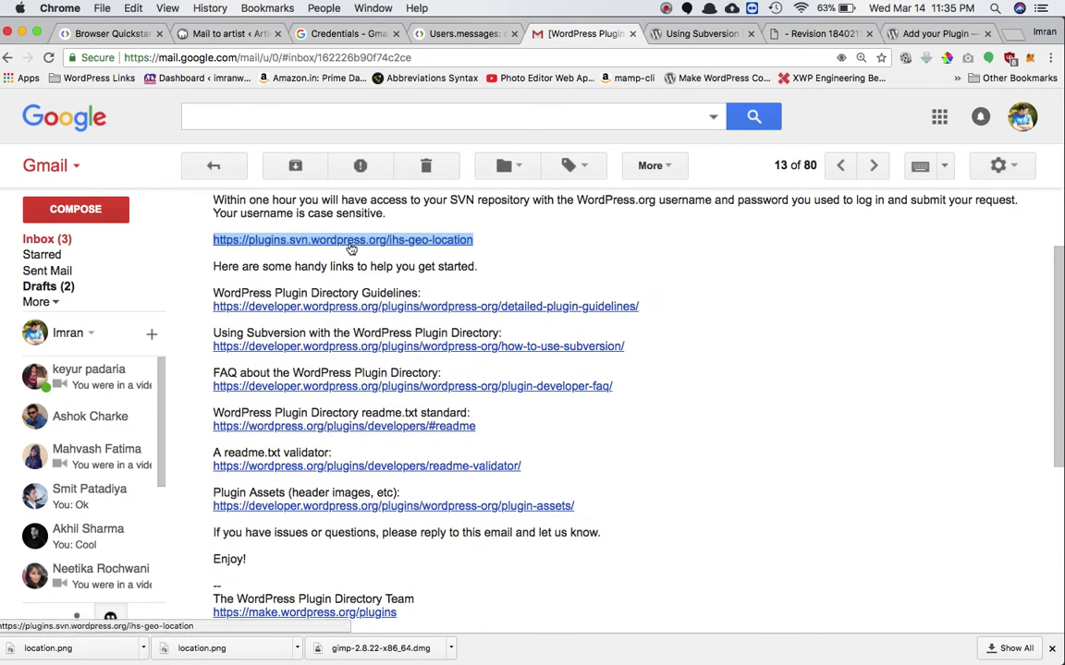
{"action": "left_click", "coordinate": [818, 33]}
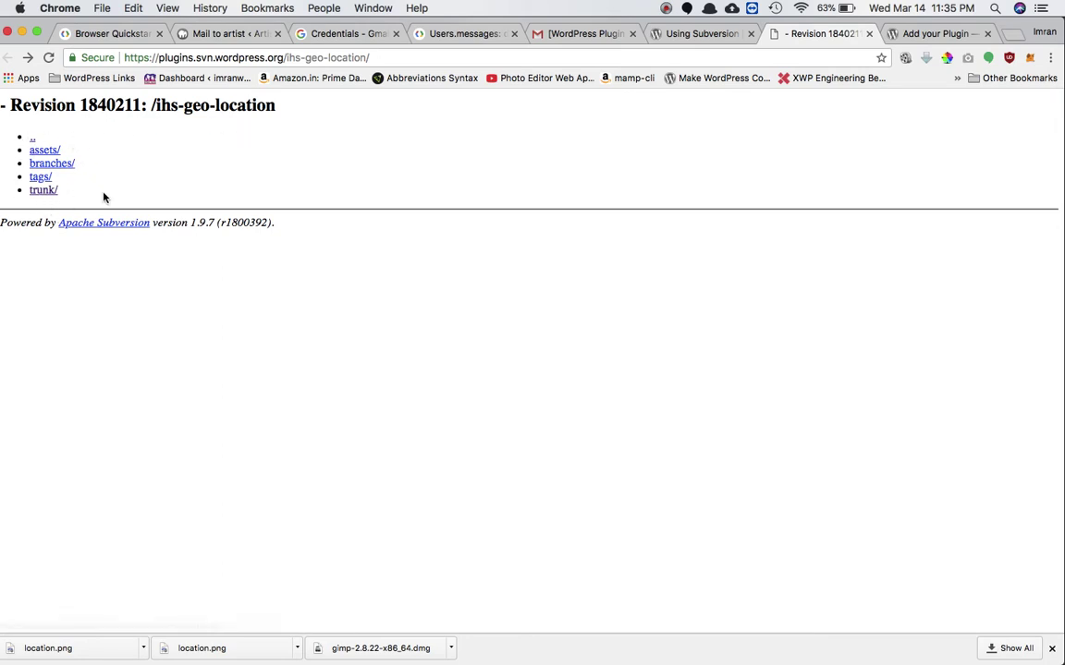
Step: Inspect the repository's trunk, branches and empty assets folders, ending back at the ihs-geo-location root
{"action": "scroll", "coordinate": [101, 197], "scroll_direction": "up", "scroll_amount": 3}
{"action": "scroll", "coordinate": [103, 197], "scroll_direction": "down", "scroll_amount": 3}
{"action": "scroll", "coordinate": [105, 197], "scroll_direction": "up", "scroll_amount": 3}
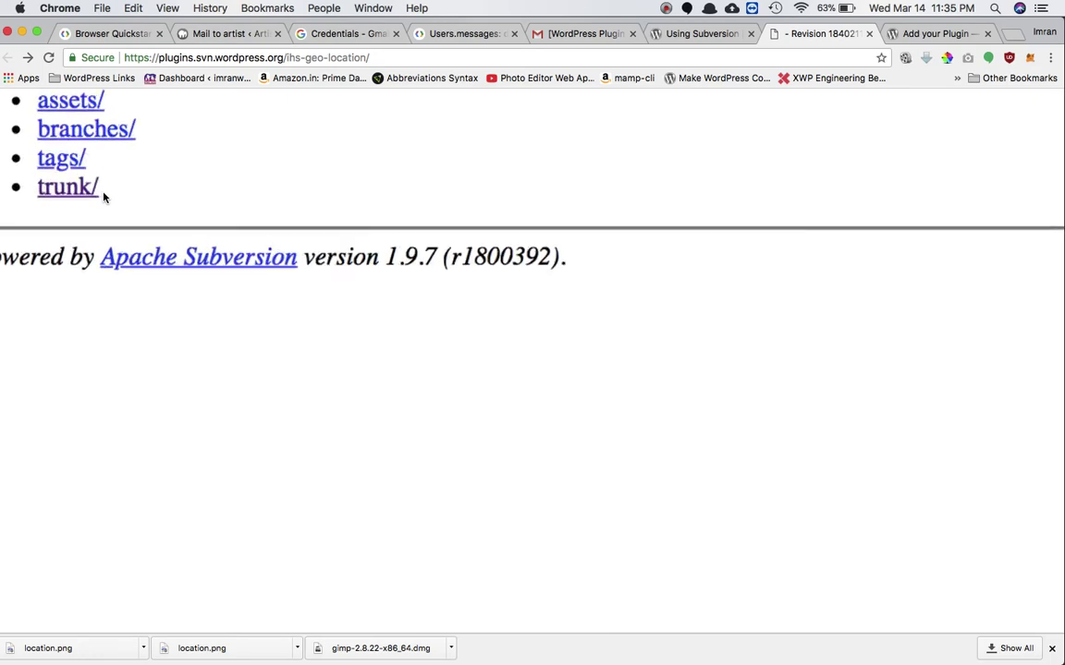
{"action": "left_click", "coordinate": [82, 328]}
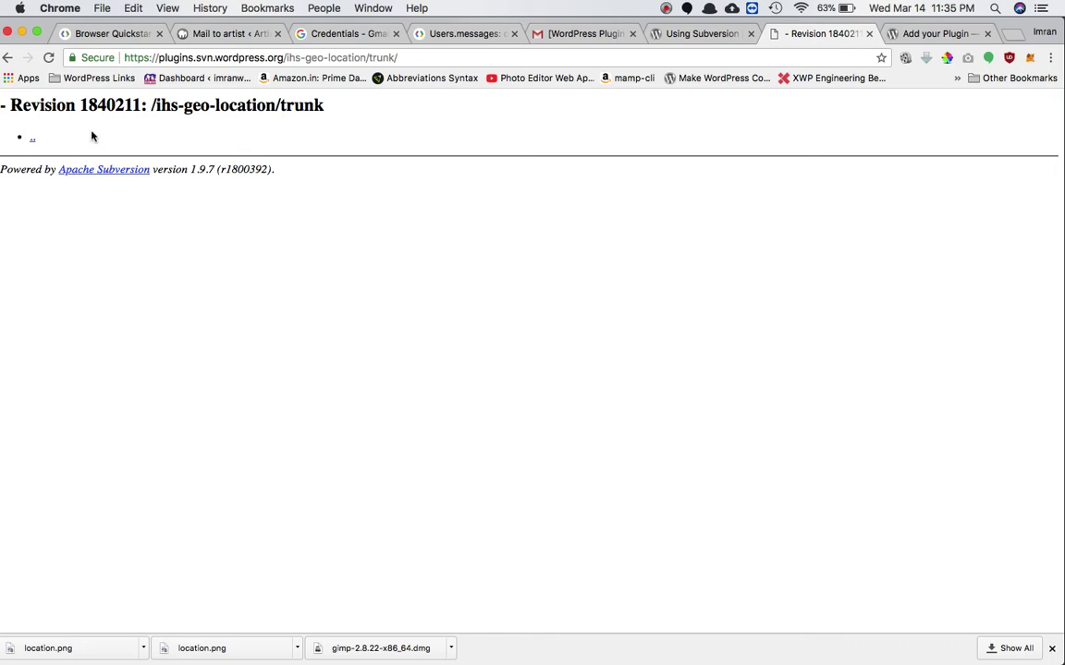
{"action": "left_click", "coordinate": [7, 57]}
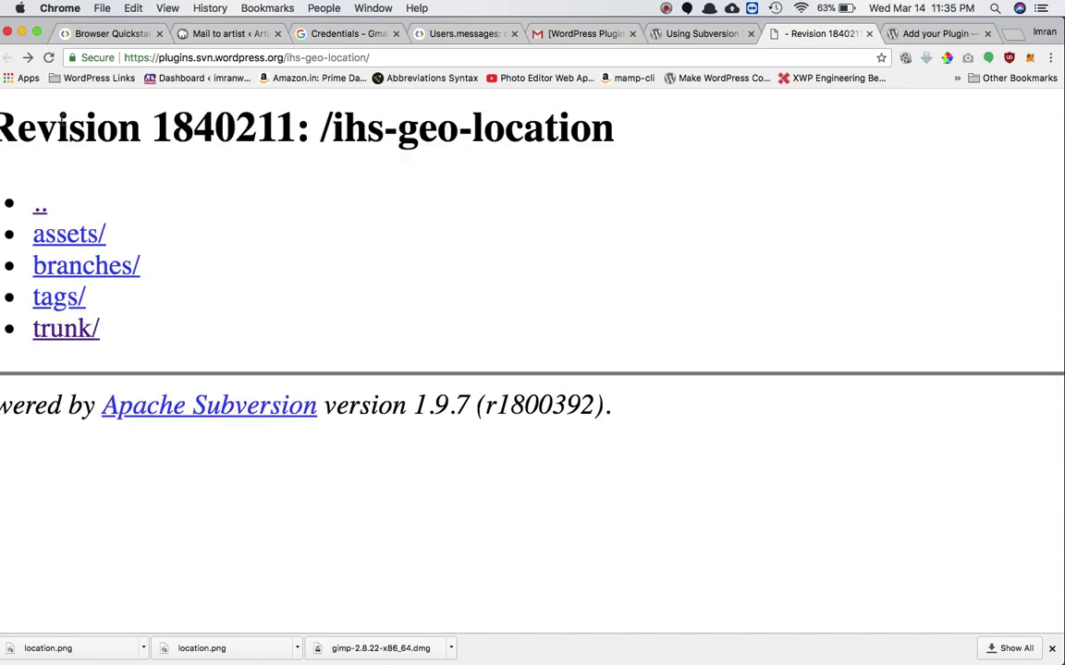
{"action": "left_click", "coordinate": [59, 267]}
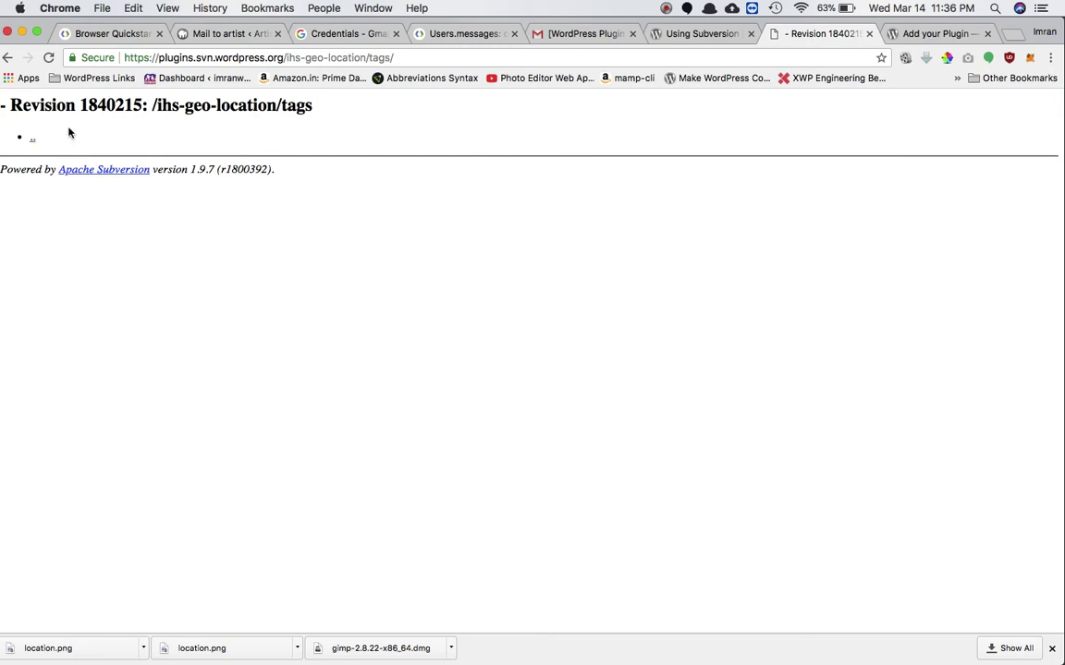
{"action": "left_click", "coordinate": [9, 58]}
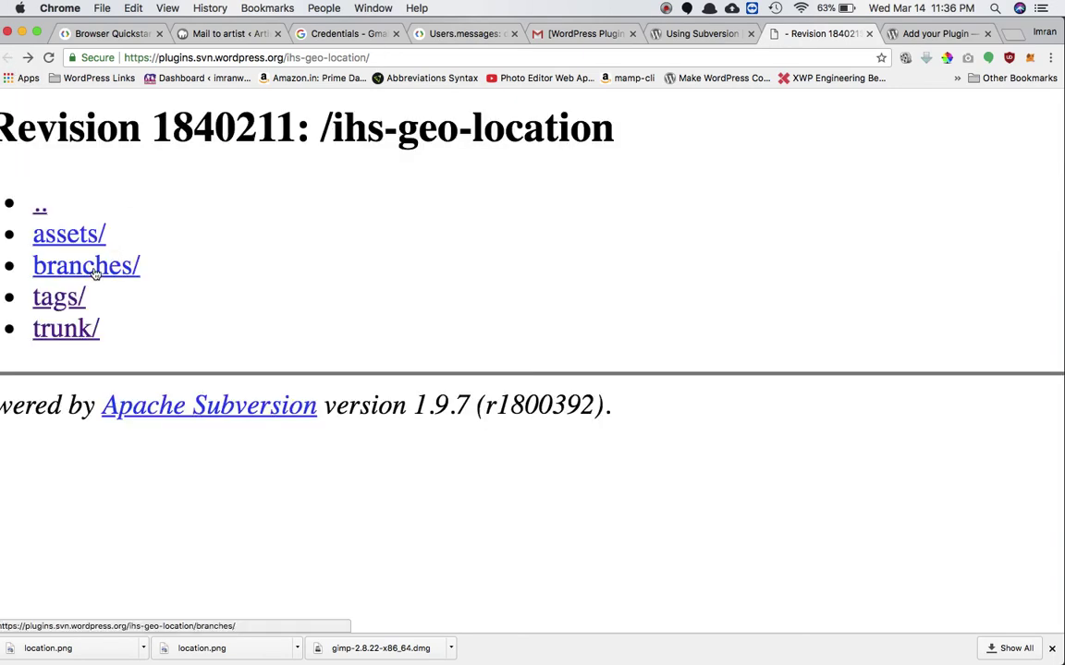
{"action": "left_click", "coordinate": [75, 235]}
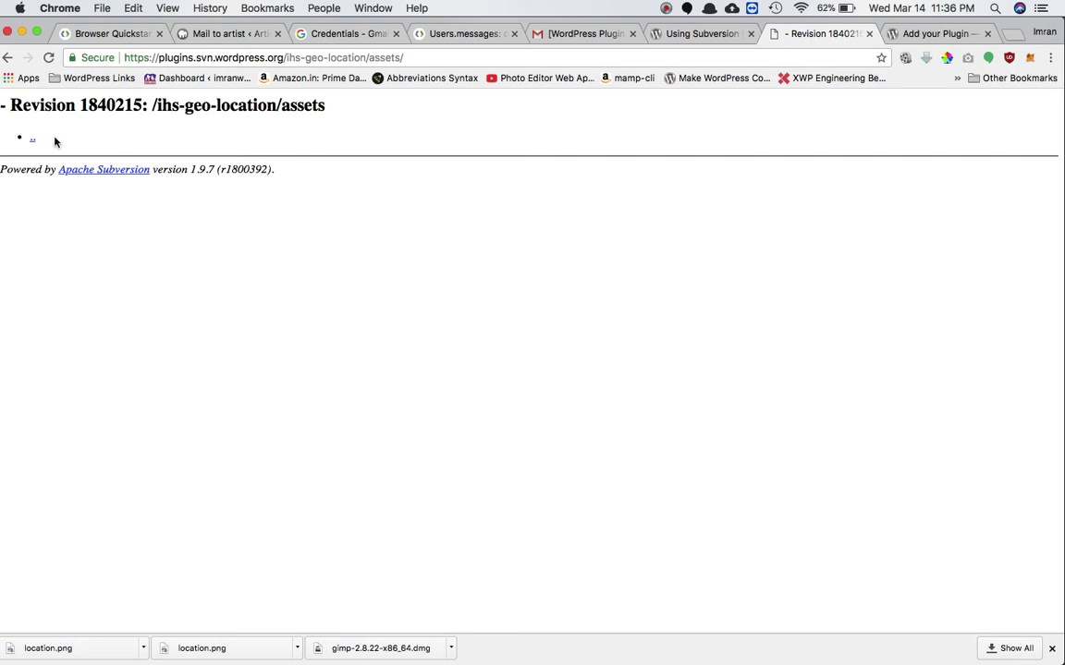
{"action": "left_click", "coordinate": [7, 57]}
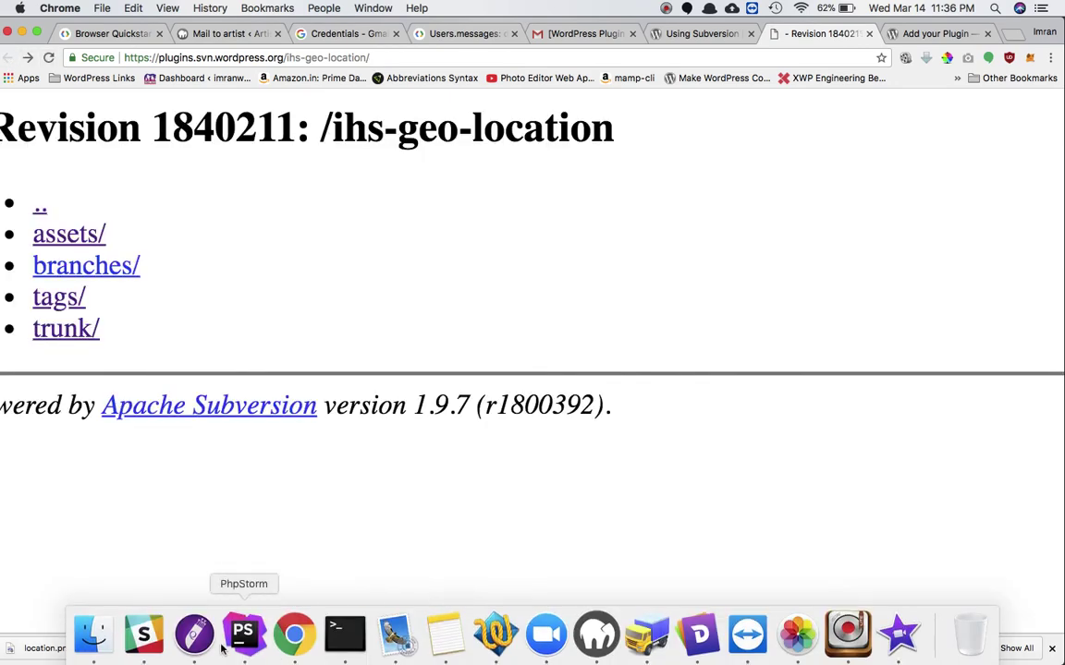
Step: Follow the Quiver notes' #readme link to WordPress's plugin readme file standard sample readme.txt
{"action": "left_click", "coordinate": [159, 632]}
{"action": "scroll", "coordinate": [488, 313], "scroll_direction": "down", "scroll_amount": 2}
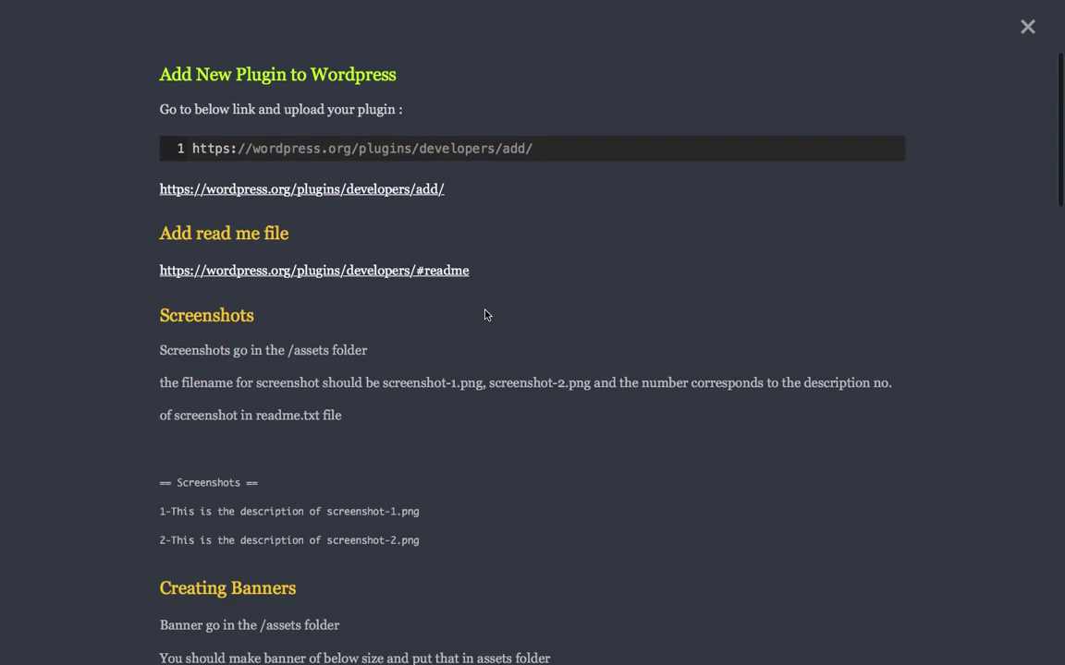
{"action": "left_click", "coordinate": [302, 272]}
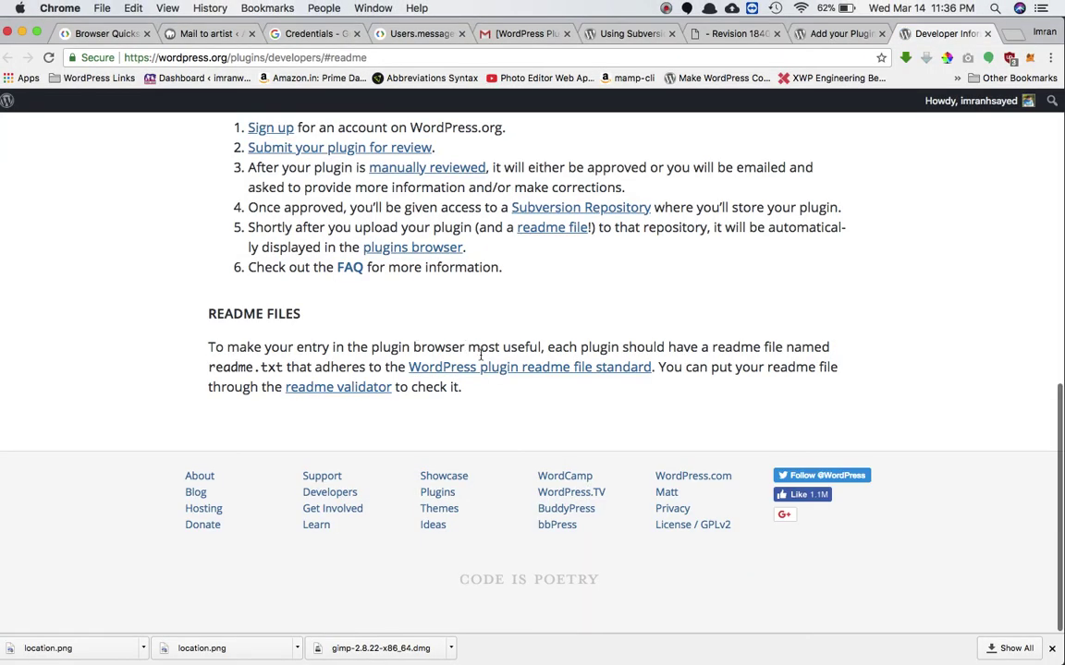
{"action": "left_click", "coordinate": [494, 369]}
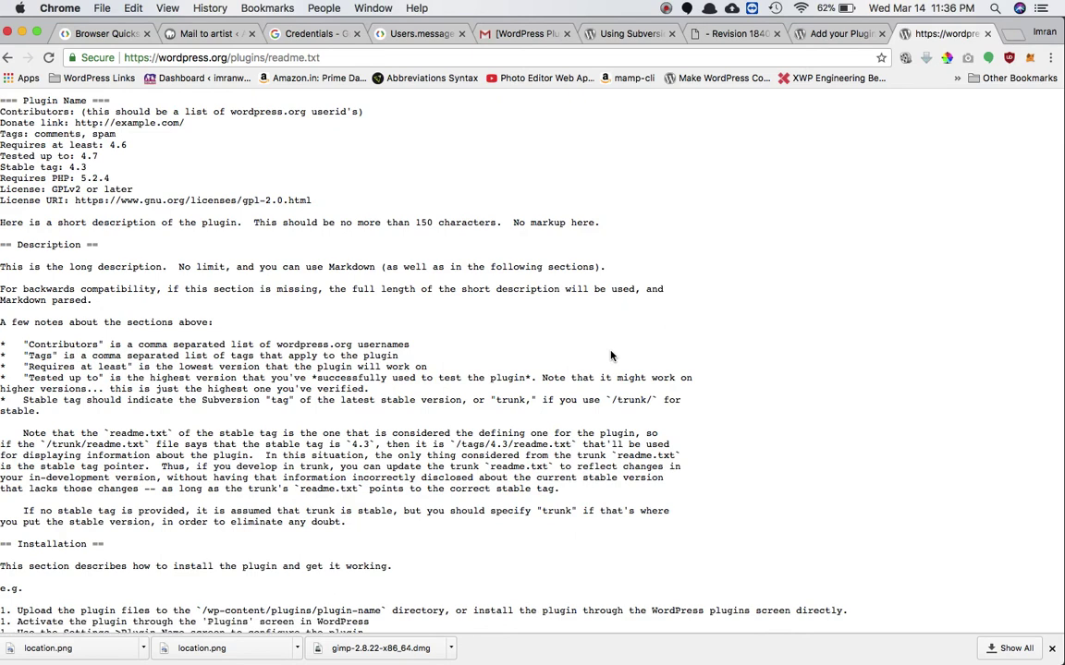
{"action": "scroll", "coordinate": [609, 356], "scroll_direction": "down", "scroll_amount": 1}
{"action": "scroll", "coordinate": [568, 300], "scroll_direction": "down", "scroll_amount": 15}
{"action": "scroll", "coordinate": [567, 300], "scroll_direction": "up", "scroll_amount": 15}
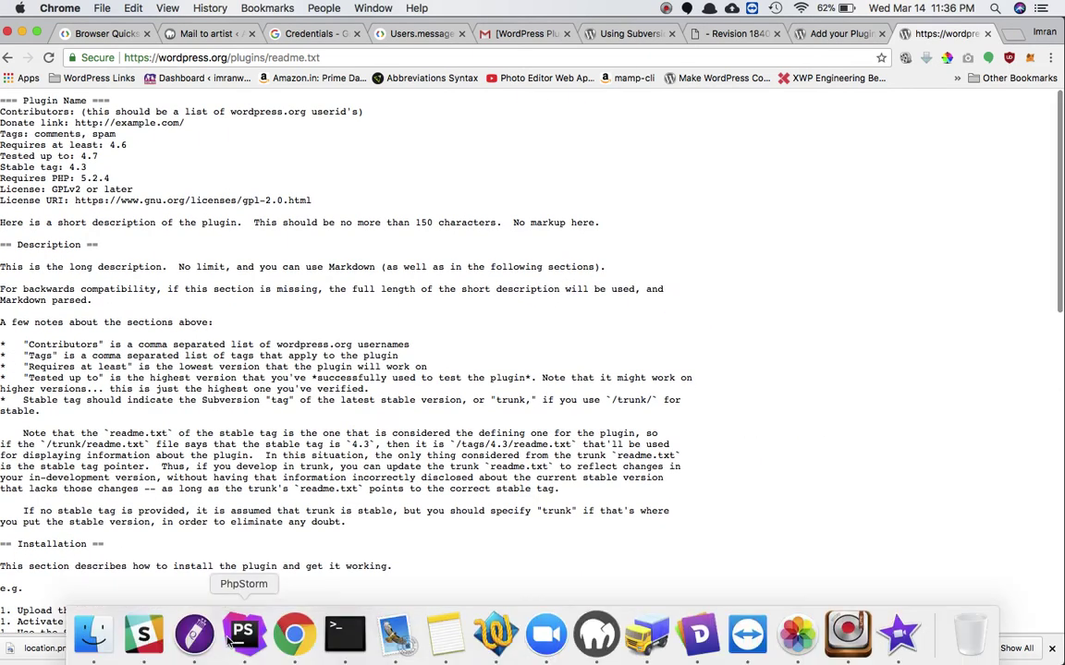
Step: Show the plugin's readme.txt full-width in PhpStorm with the Project tool window hidden
{"action": "left_click", "coordinate": [579, 621]}
{"action": "scroll", "coordinate": [524, 441], "scroll_direction": "up", "scroll_amount": 3}
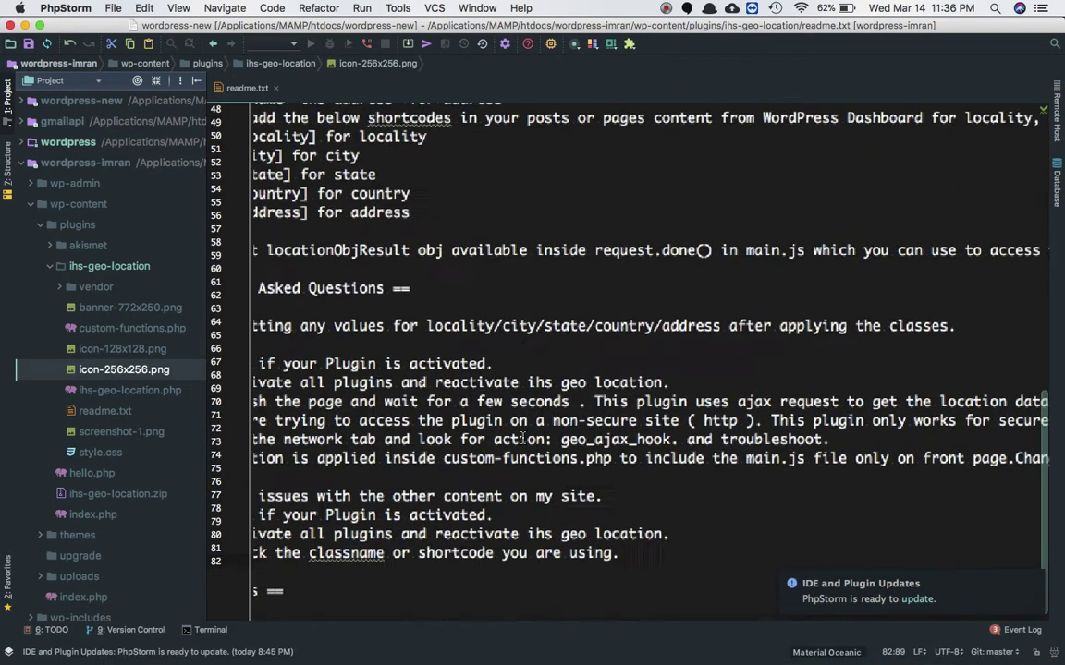
{"action": "scroll", "coordinate": [524, 441], "scroll_direction": "up", "scroll_amount": 15}
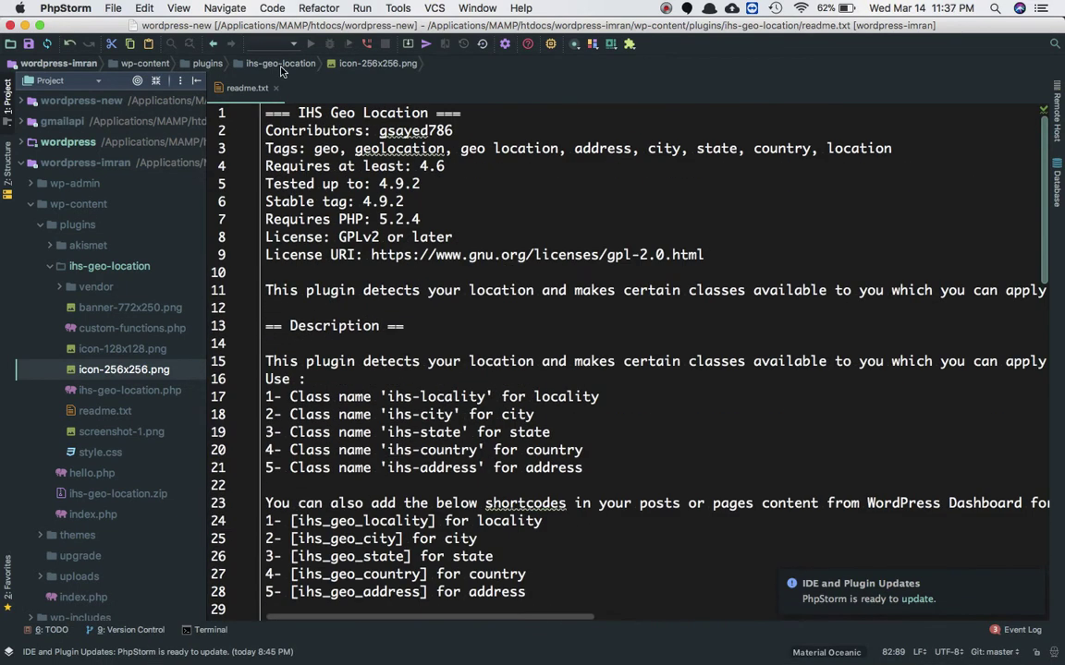
{"action": "left_click", "coordinate": [194, 80]}
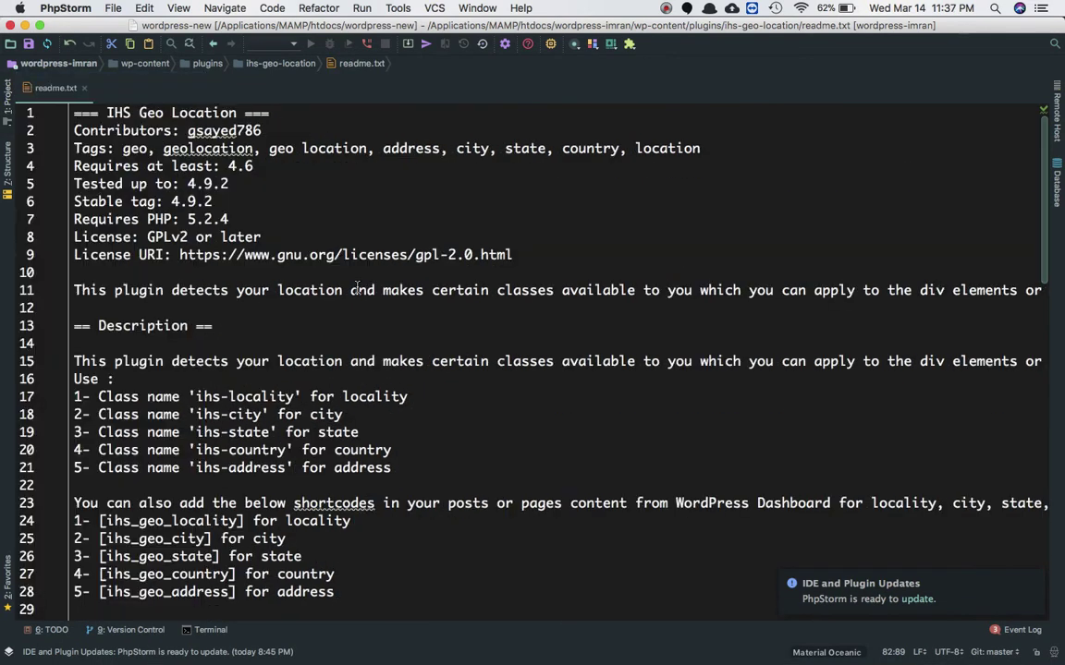
{"action": "scroll", "coordinate": [262, 130], "scroll_direction": "up", "scroll_amount": 5}
{"action": "scroll", "coordinate": [263, 131], "scroll_direction": "down", "scroll_amount": 2}
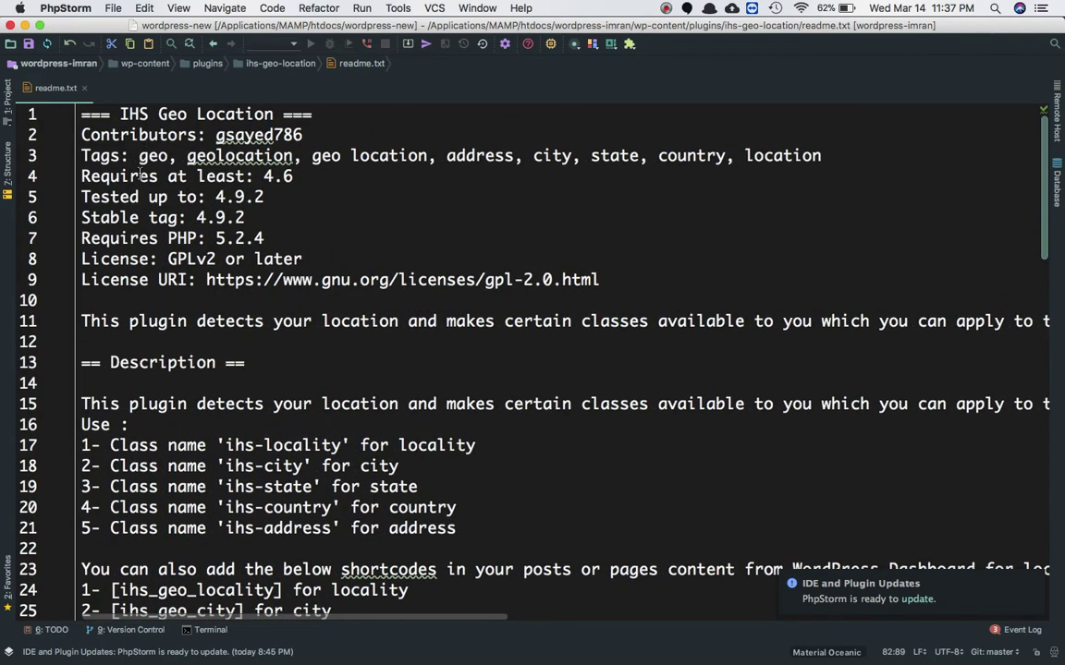
{"action": "left_click", "coordinate": [277, 173]}
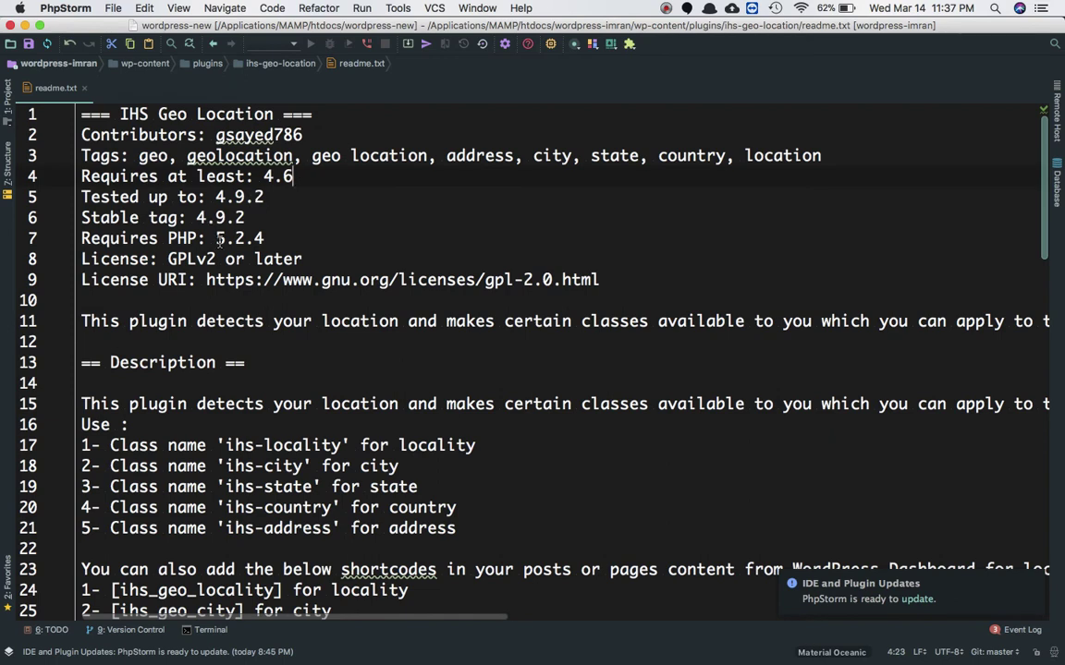
Step: Read down readme.txt past Demo Videos, Installation and FAQ to the Screenshots section
{"action": "scroll", "coordinate": [263, 338], "scroll_direction": "down", "scroll_amount": 3}
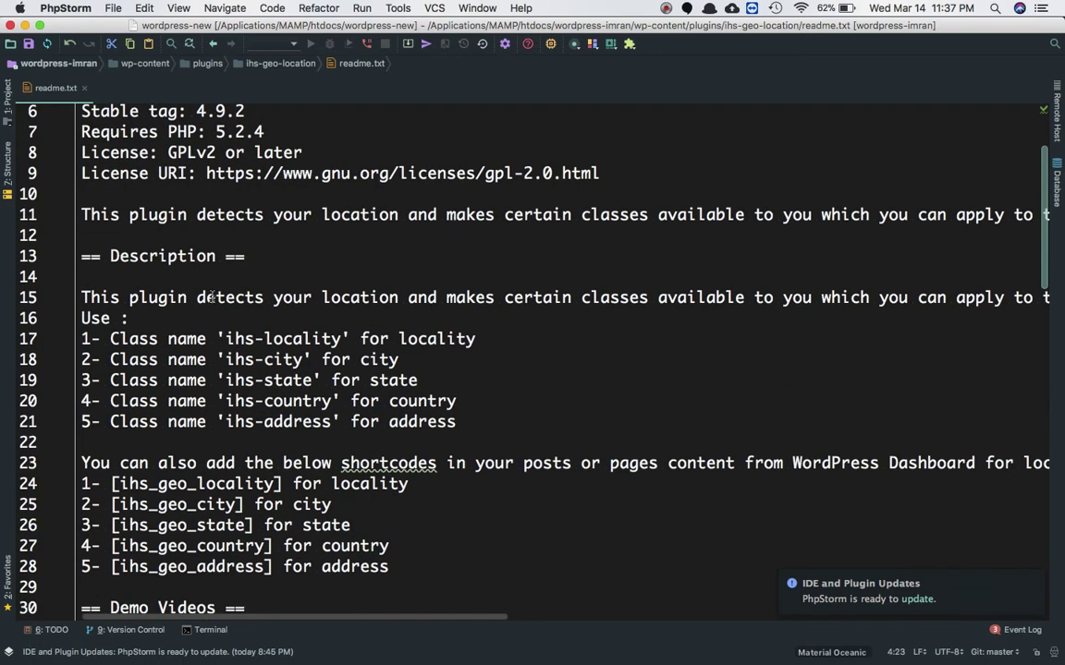
{"action": "scroll", "coordinate": [212, 296], "scroll_direction": "down", "scroll_amount": 6}
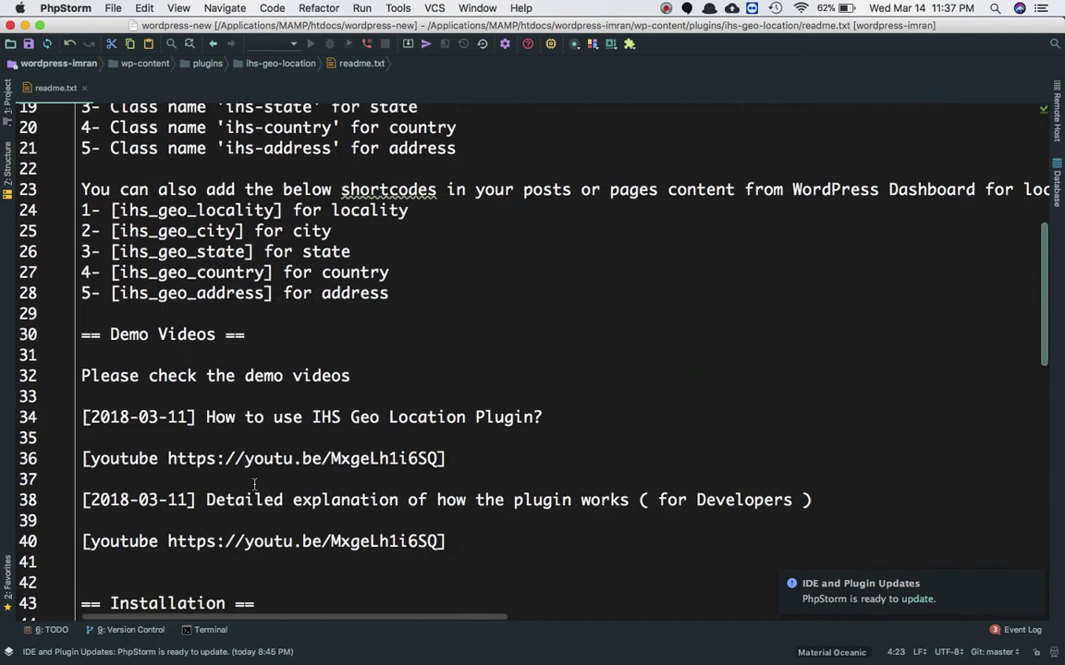
{"action": "scroll", "coordinate": [254, 484], "scroll_direction": "down", "scroll_amount": 1}
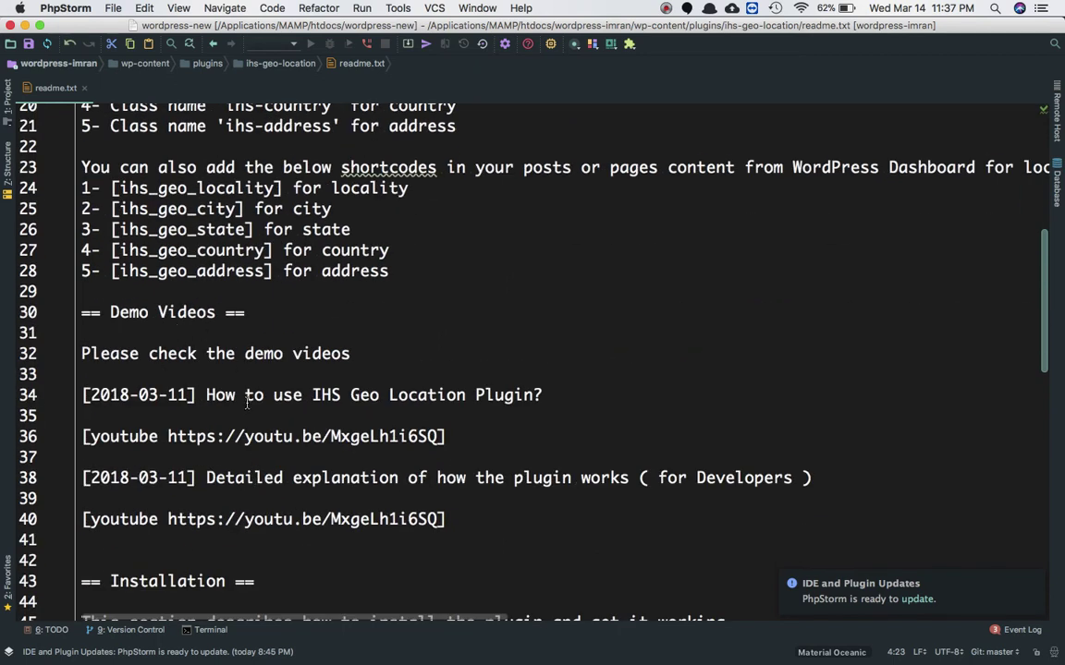
{"action": "scroll", "coordinate": [268, 464], "scroll_direction": "down", "scroll_amount": 2}
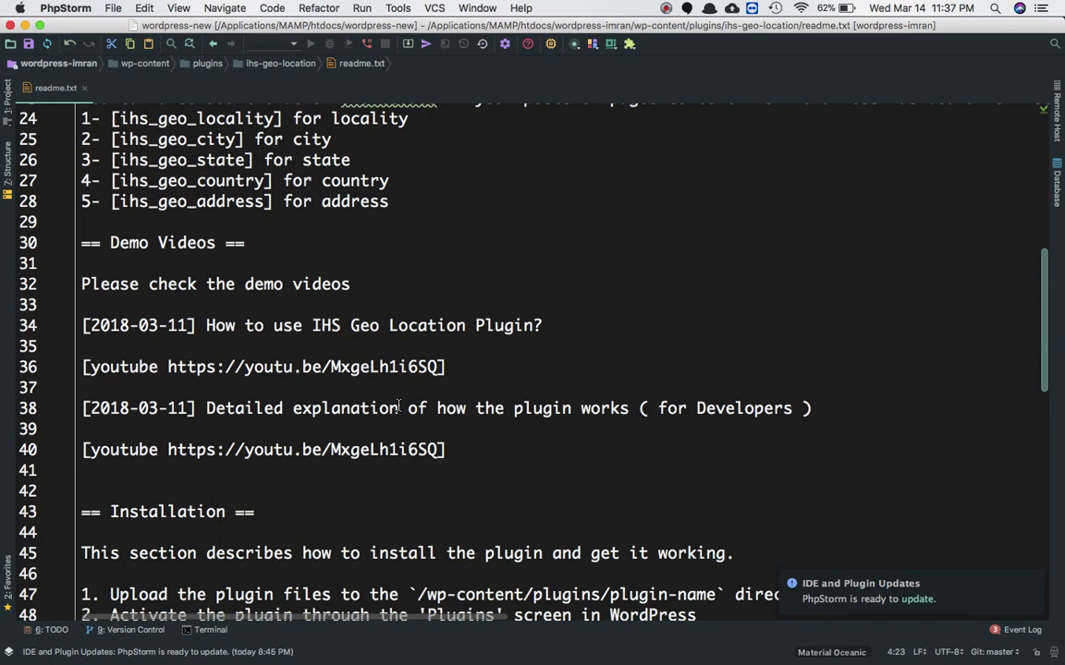
{"action": "scroll", "coordinate": [398, 407], "scroll_direction": "down", "scroll_amount": 2}
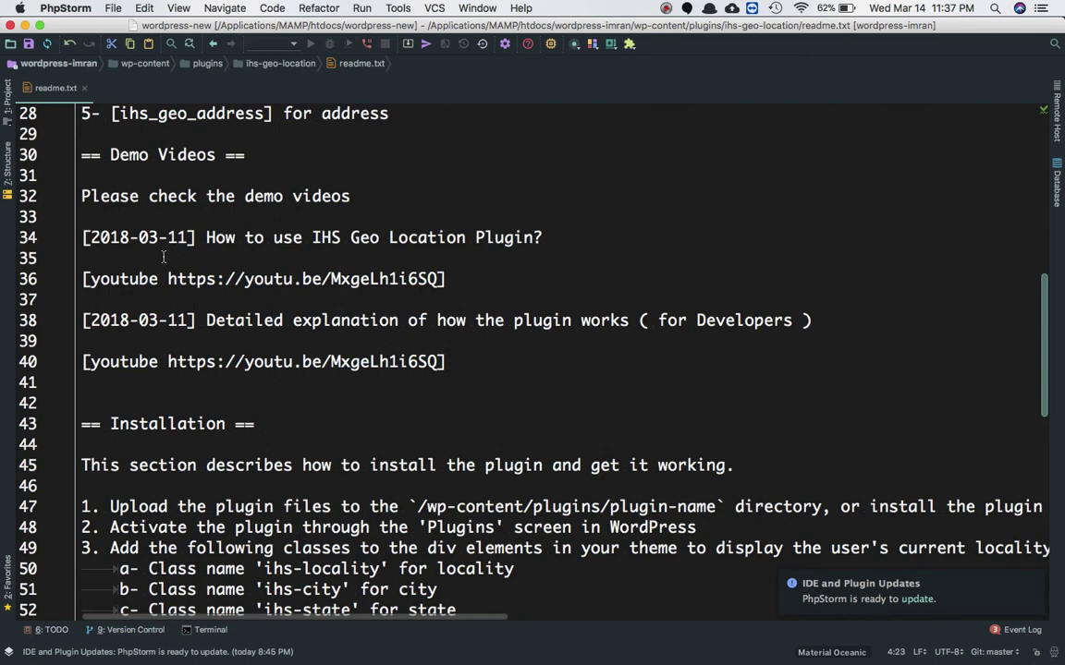
{"action": "scroll", "coordinate": [242, 281], "scroll_direction": "down", "scroll_amount": 1}
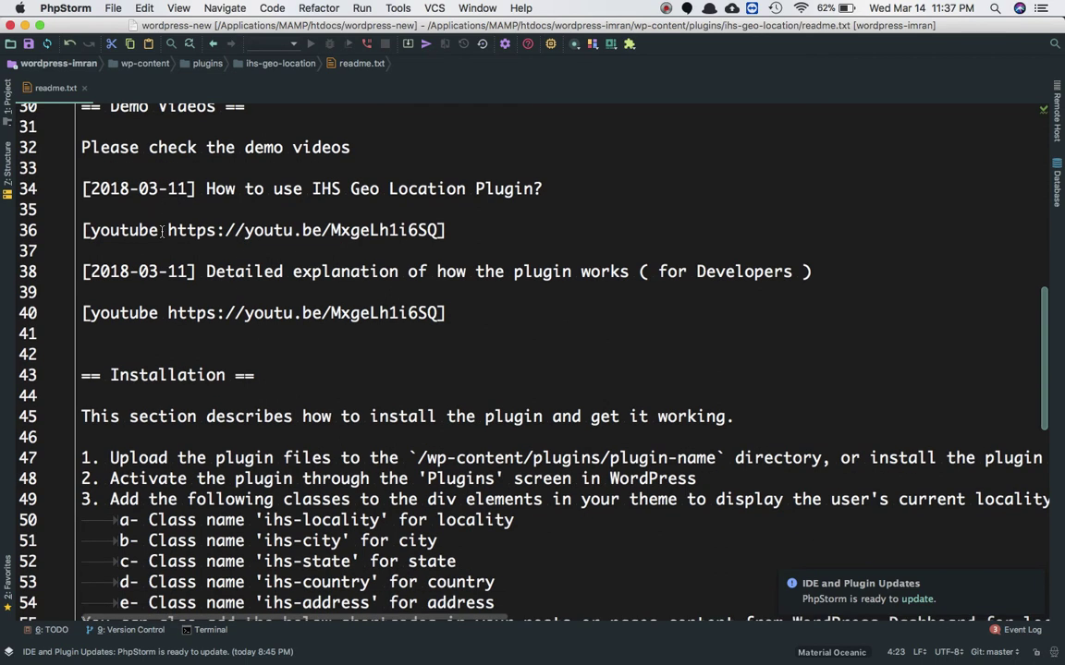
{"action": "scroll", "coordinate": [163, 231], "scroll_direction": "down", "scroll_amount": 5}
{"action": "scroll", "coordinate": [229, 265], "scroll_direction": "up", "scroll_amount": 4}
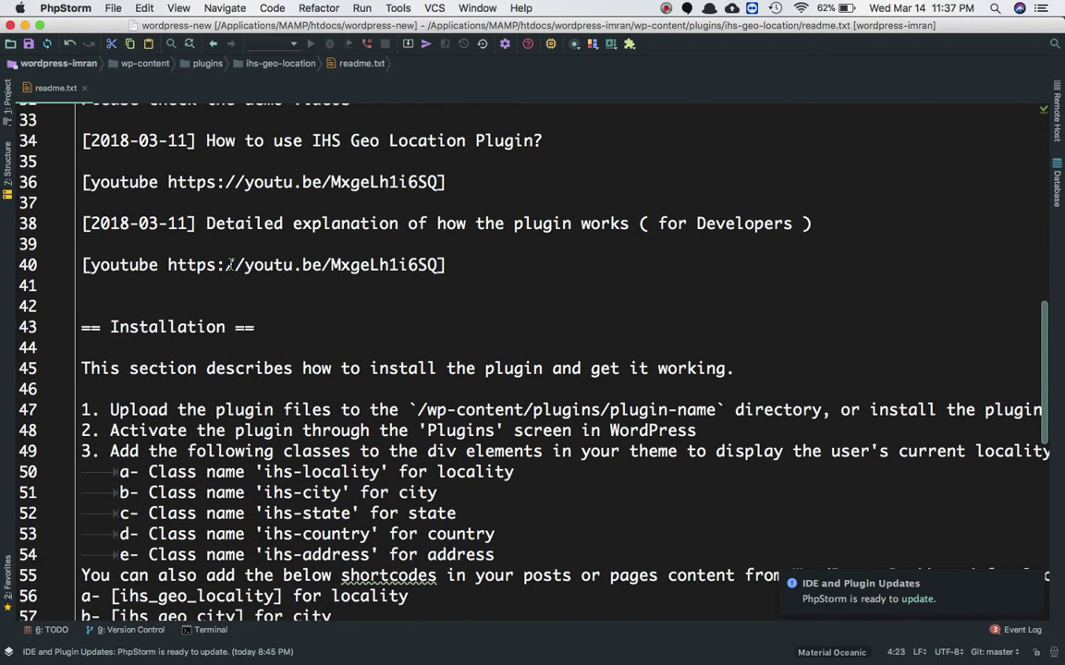
{"action": "scroll", "coordinate": [240, 273], "scroll_direction": "down", "scroll_amount": 3}
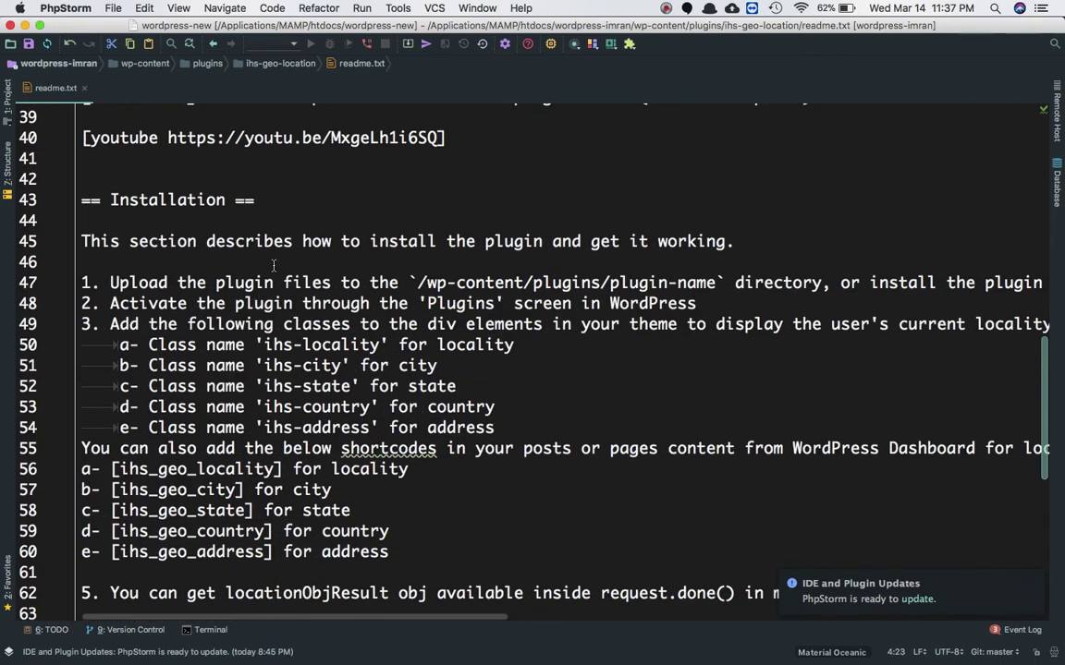
{"action": "scroll", "coordinate": [286, 378], "scroll_direction": "down", "scroll_amount": 5}
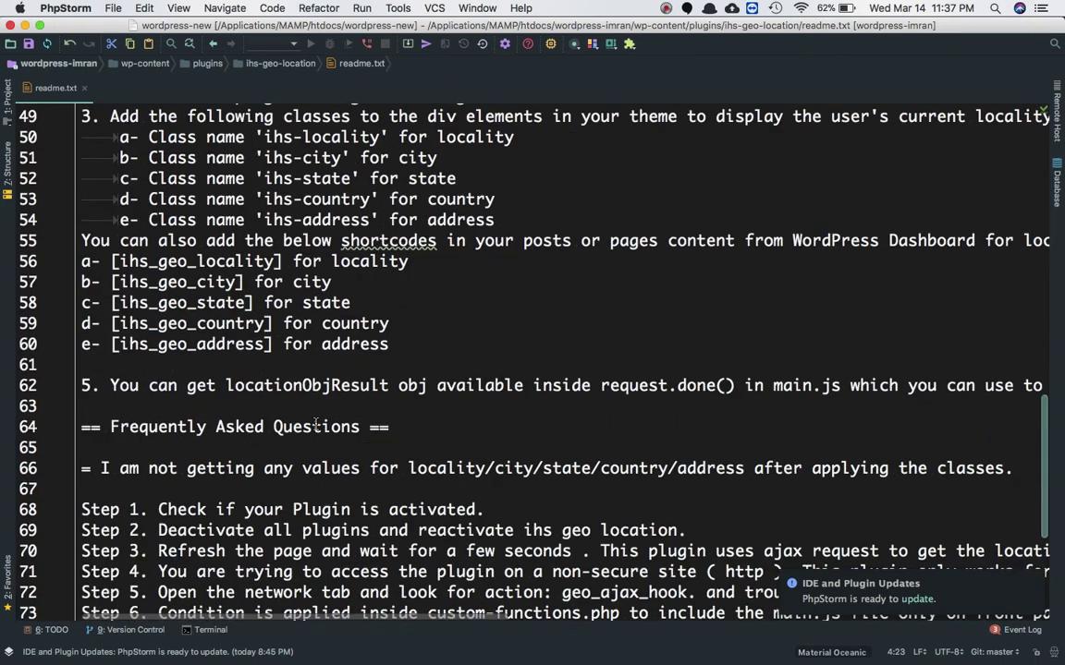
{"action": "scroll", "coordinate": [315, 423], "scroll_direction": "down", "scroll_amount": 4}
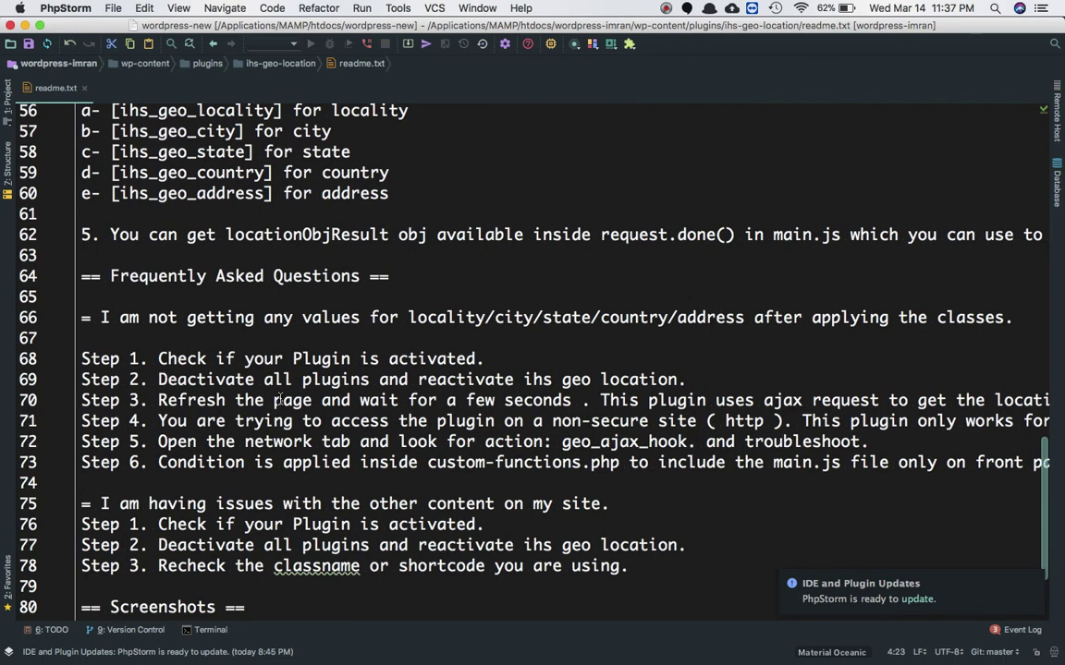
{"action": "scroll", "coordinate": [272, 529], "scroll_direction": "down", "scroll_amount": 4}
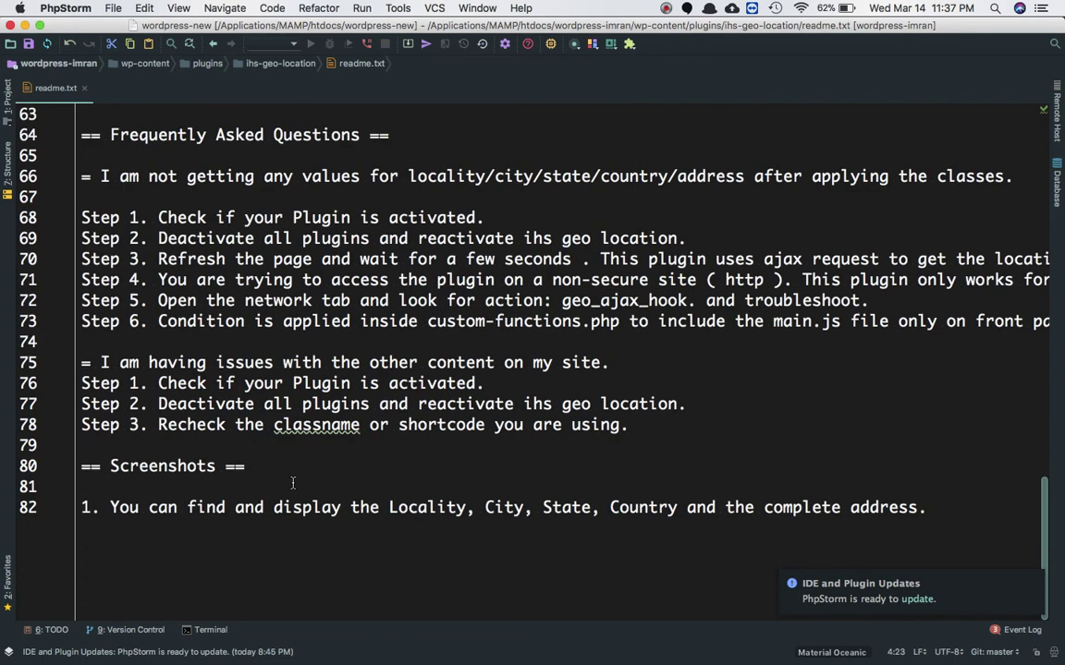